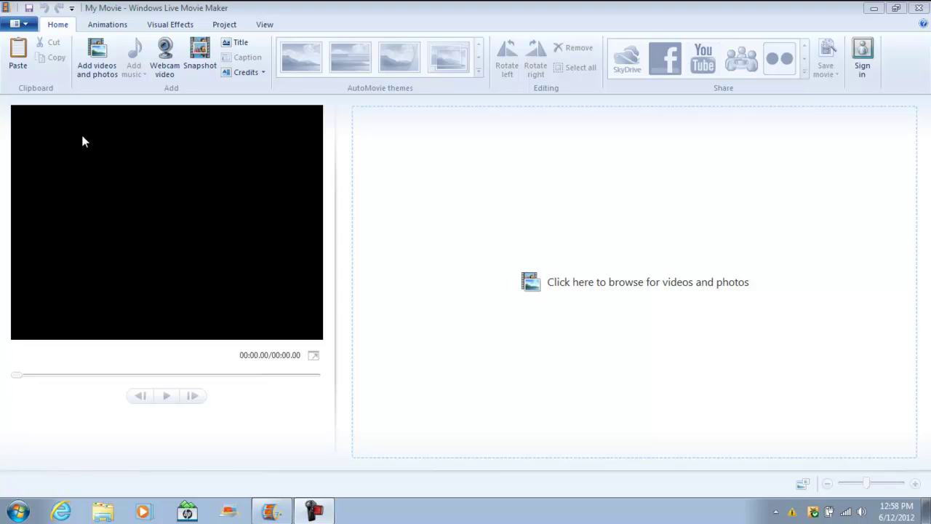
Import the Wildlife sample clip into the storyboard from the Add Videos and Photos browser.
left_click(93, 60)
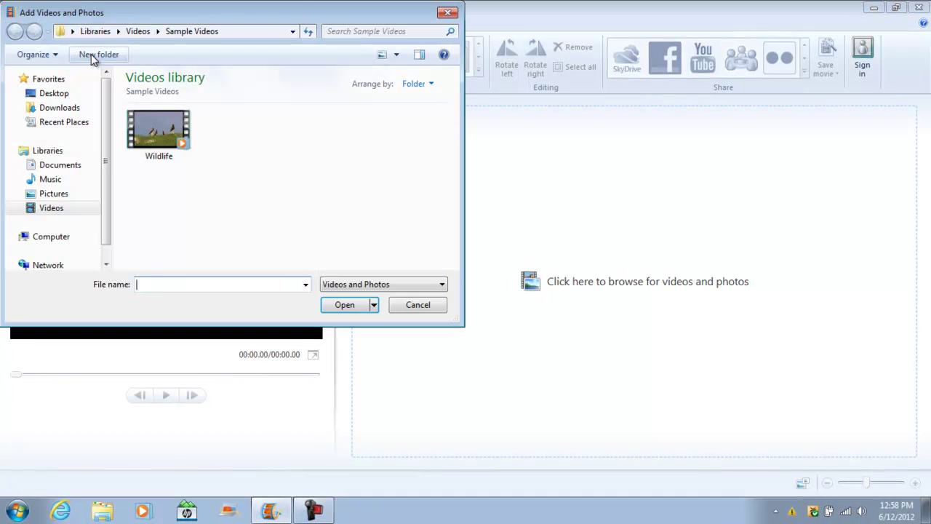
double_click(166, 142)
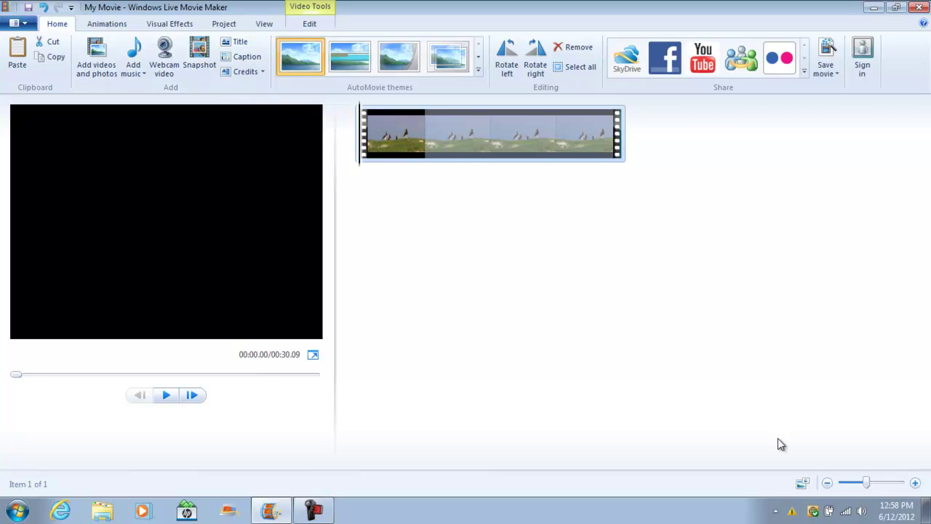
Add a title slide before the clip and change its text to 'Youtube'.
left_click(241, 44)
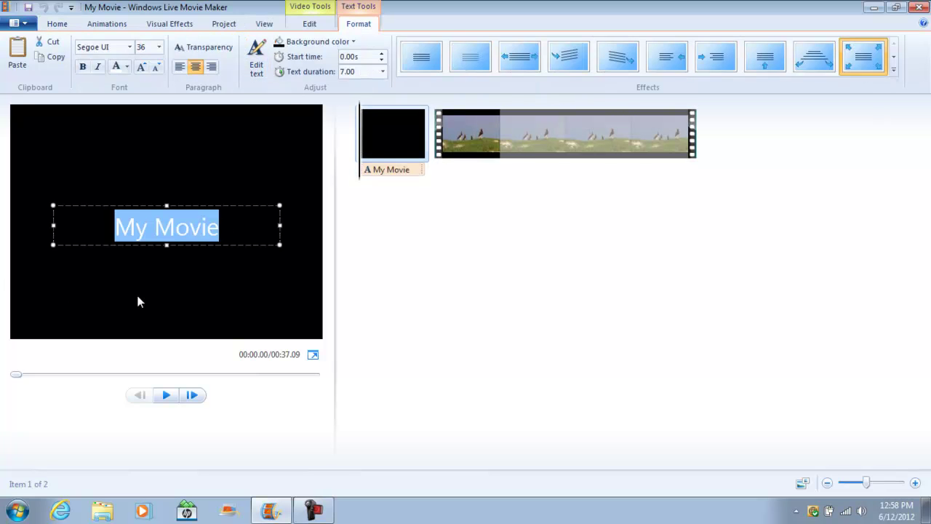
key("BackSpace")
type("Youtub")
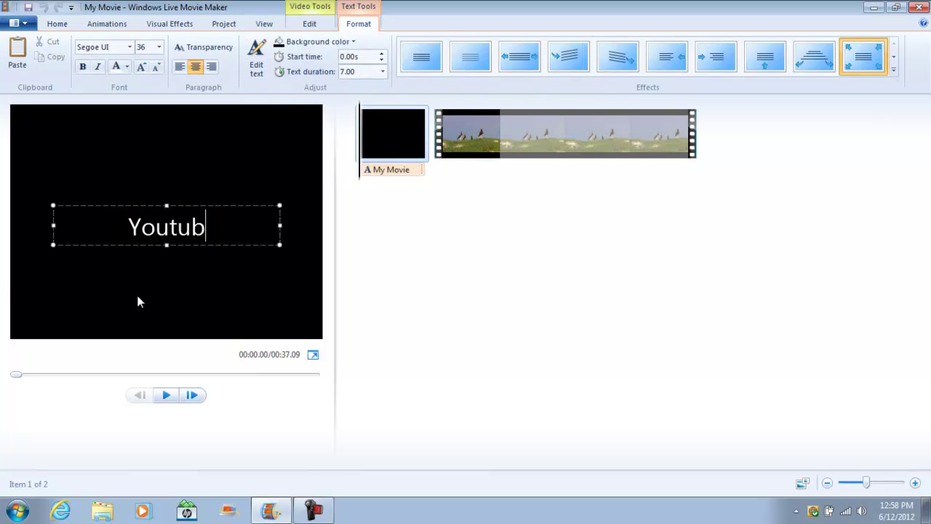
type("e")
left_click_drag(211, 227, 2, 269)
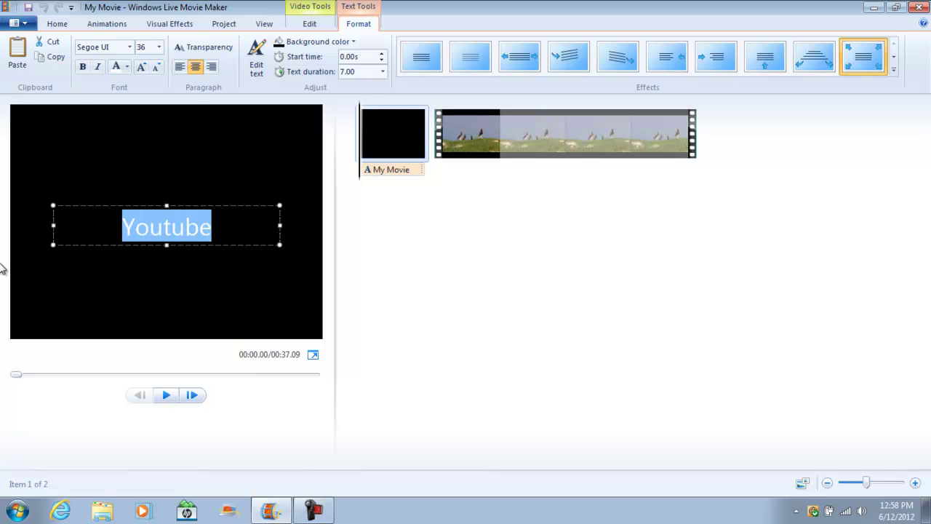
Style the Youtube title in a larger, purple System font.
left_click(129, 48)
left_click_drag(194, 109, 187, 283)
left_click(114, 268)
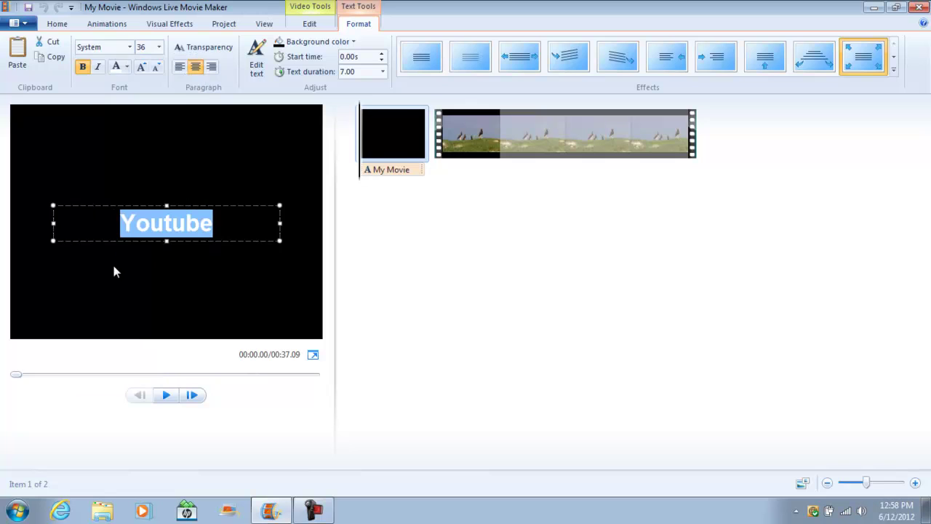
left_click(141, 67)
left_click(126, 67)
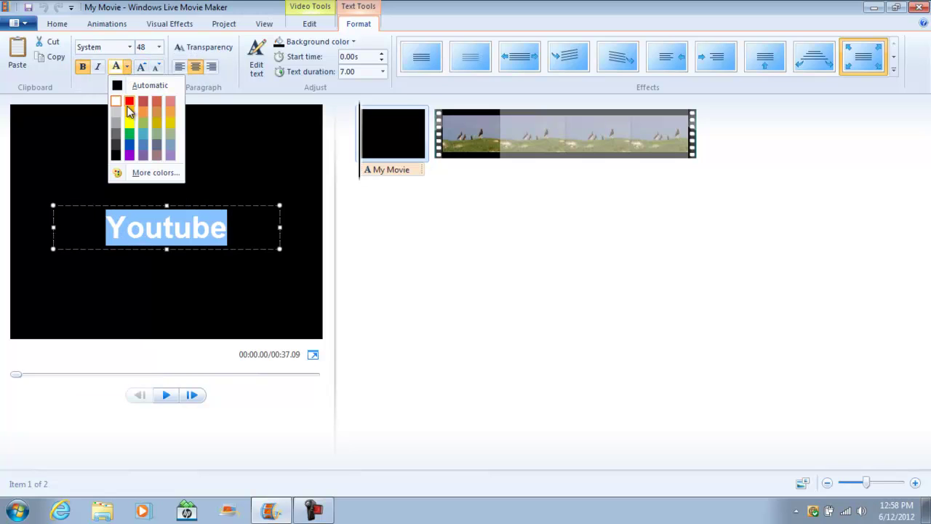
left_click(129, 155)
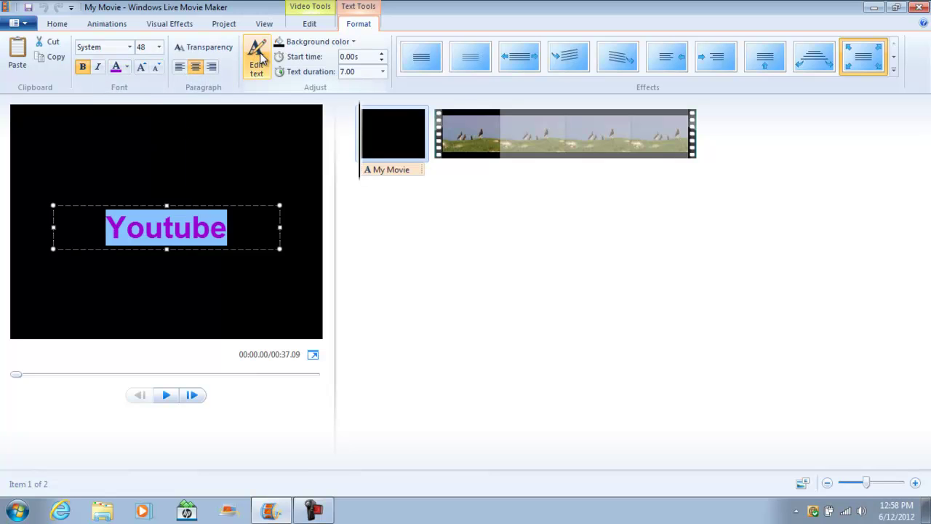
Give the Youtube title a yellow background and red text.
left_click(353, 42)
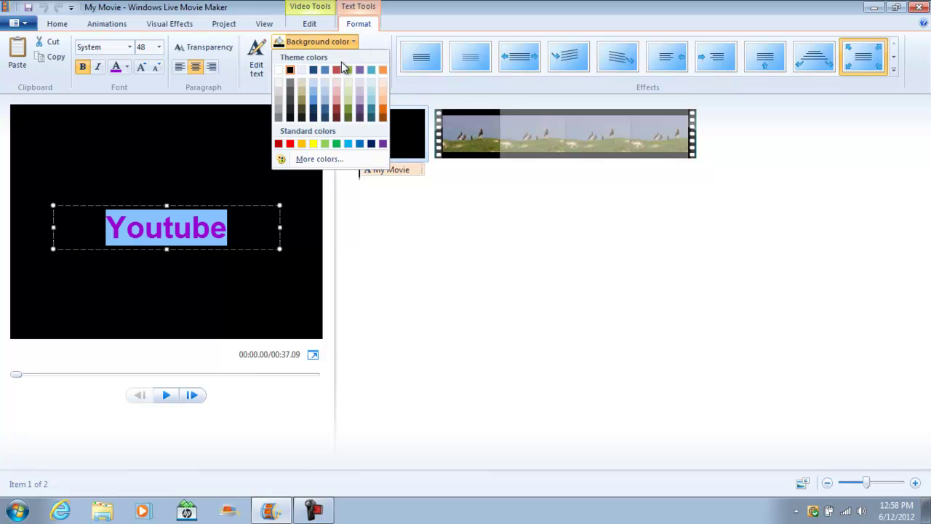
left_click(313, 144)
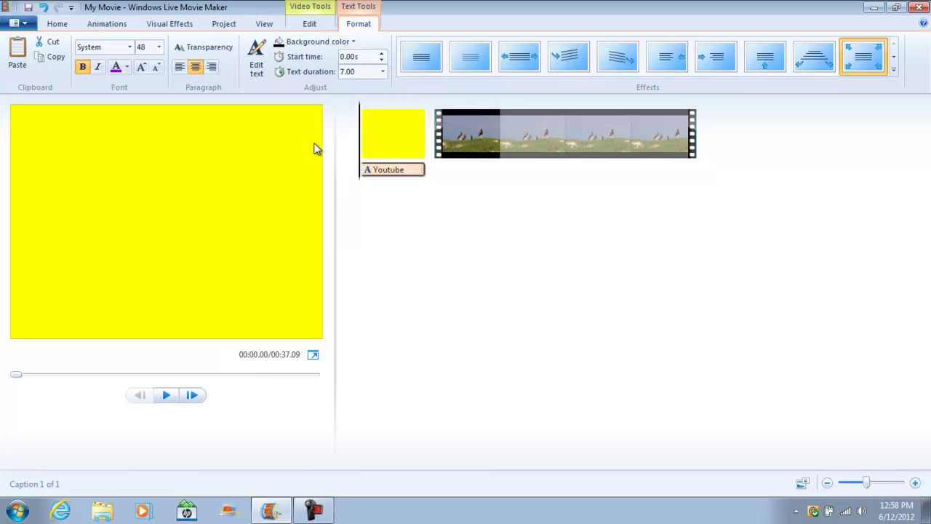
left_click(129, 66)
left_click(131, 106)
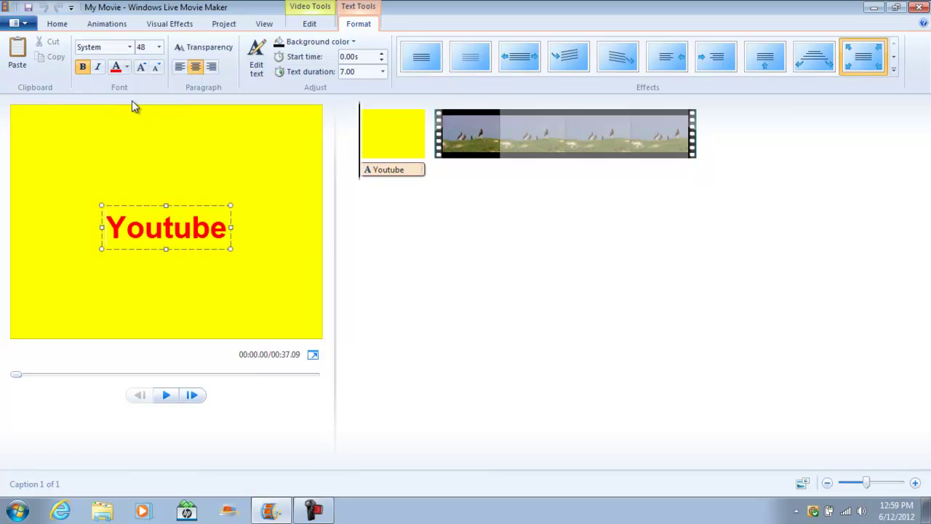
Apply a different animation effect to the Youtube title, browse more effects, and preview it.
left_click(826, 67)
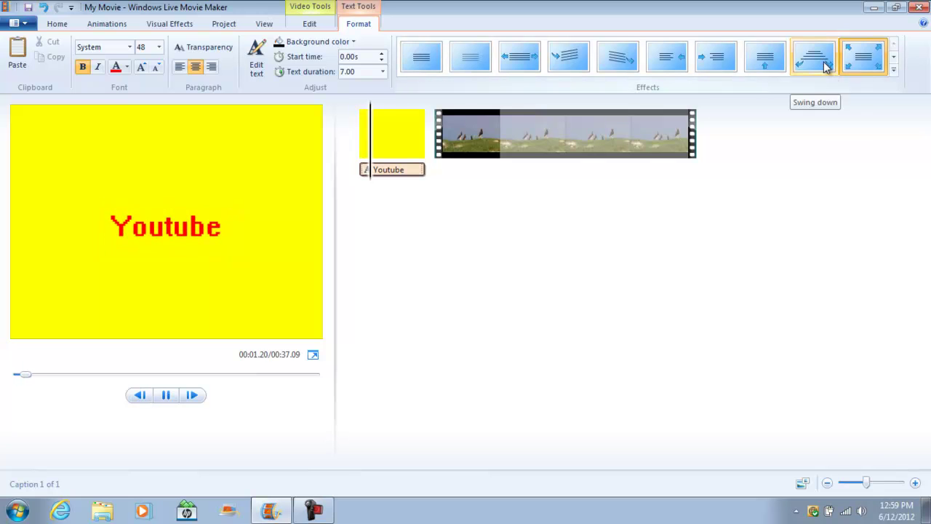
left_click(894, 59)
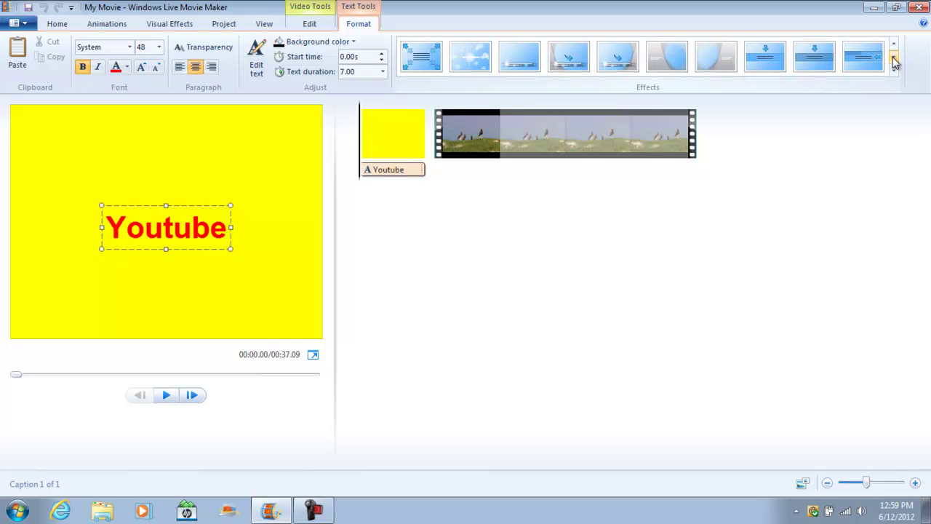
left_click(894, 60)
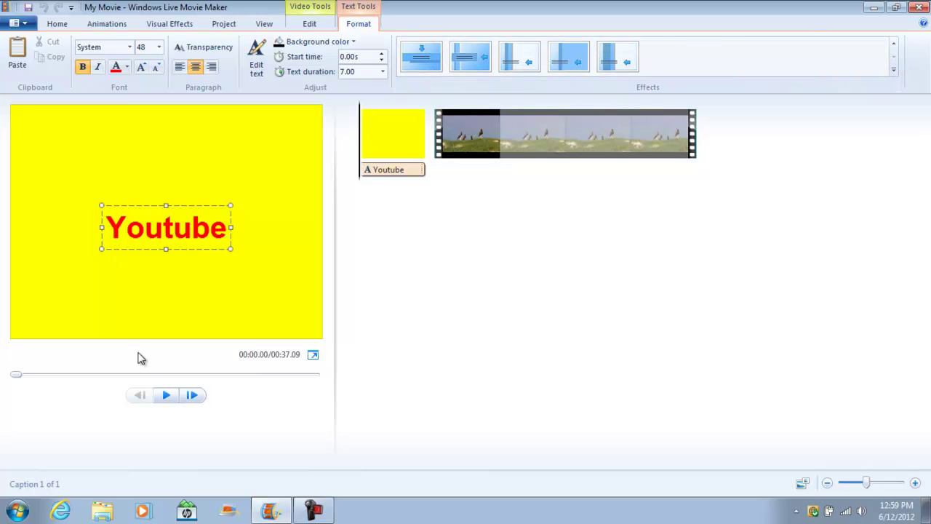
left_click(166, 396)
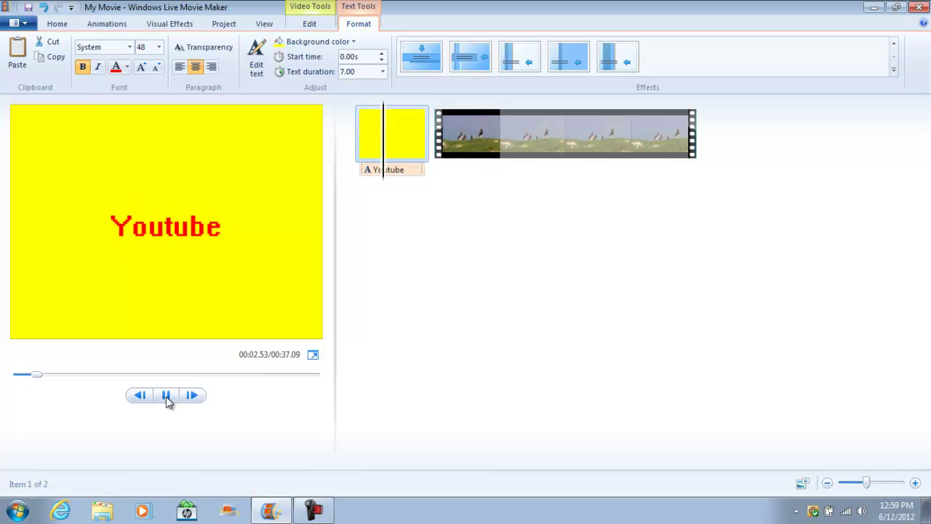
Set the title's text duration to 4.00 seconds and replay the preview.
left_click(166, 397)
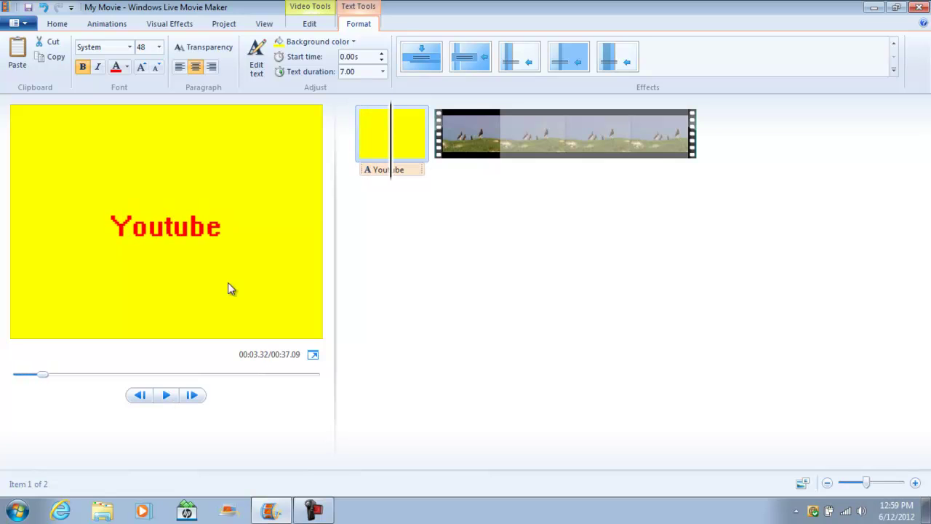
left_click(382, 72)
left_click(356, 121)
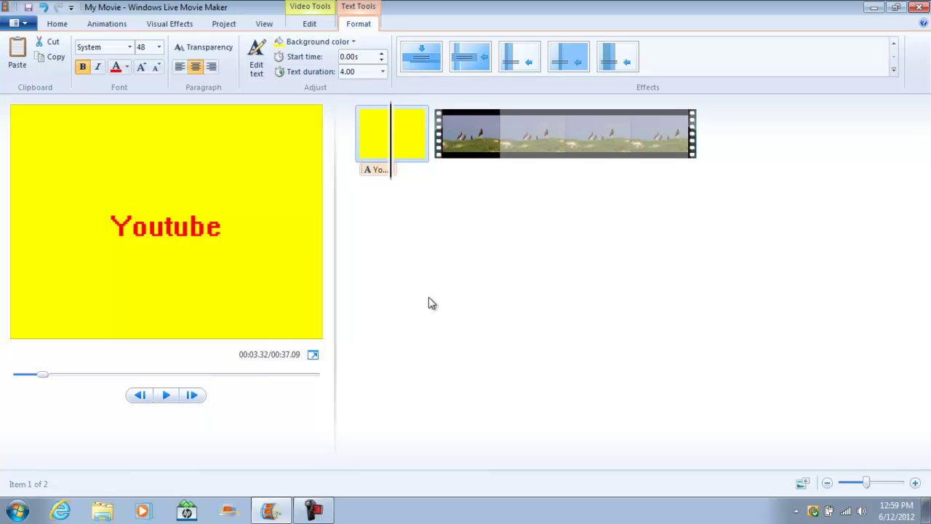
left_click(162, 398)
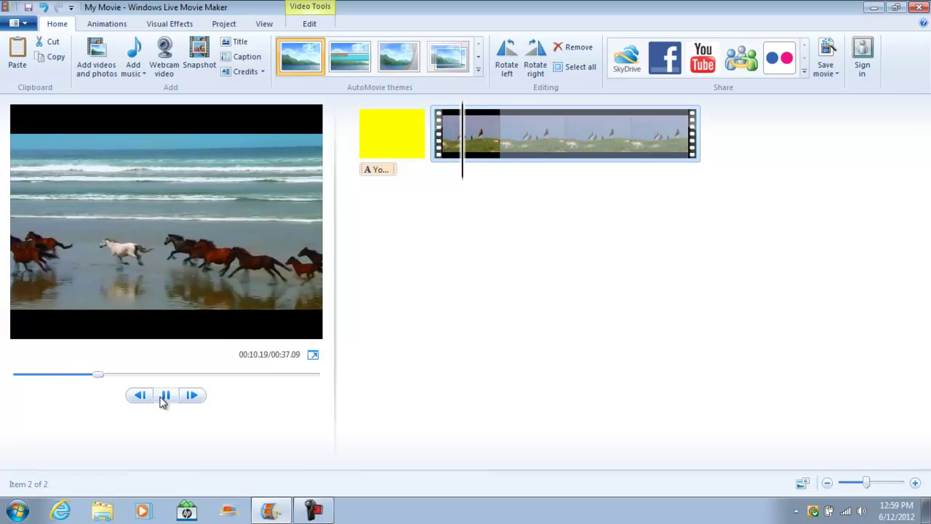
Add a 'Stupid Birds' caption to the Wildlife clip at about 11.5 seconds and select it.
left_click(161, 399)
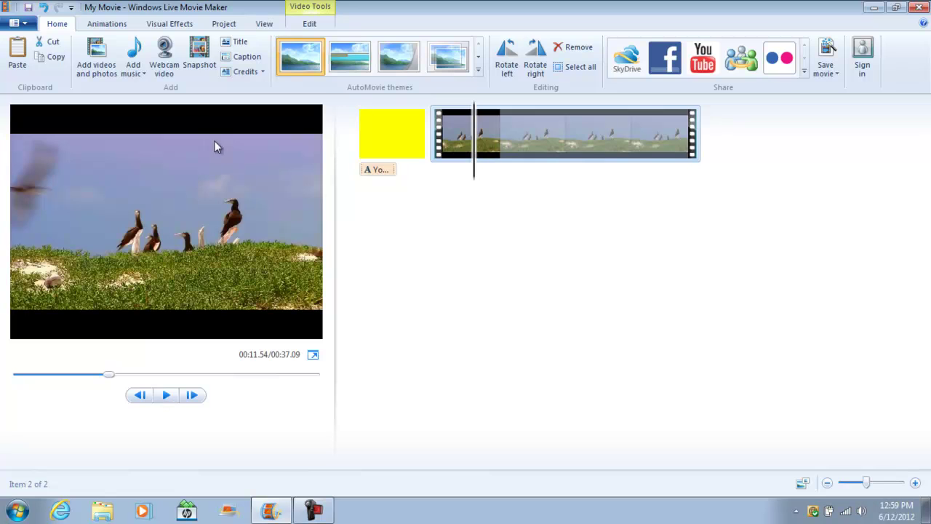
left_click(245, 58)
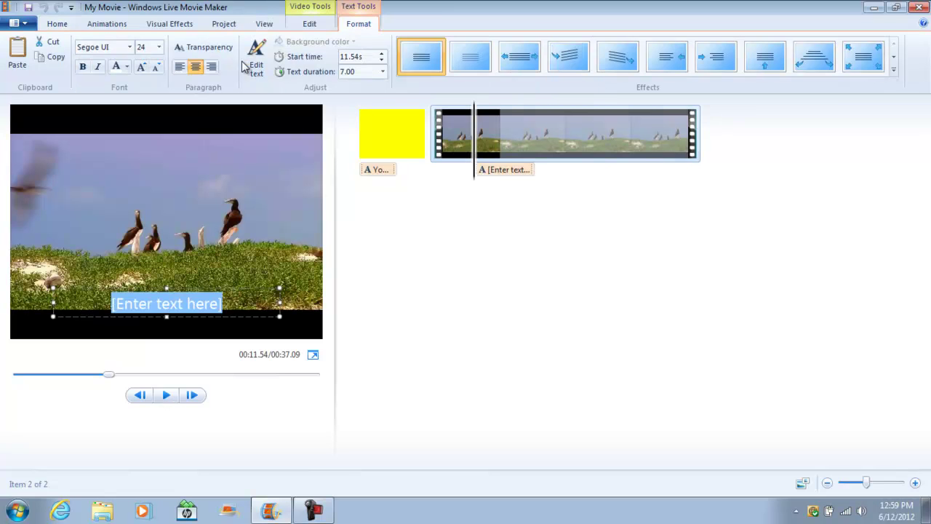
key("Delete")
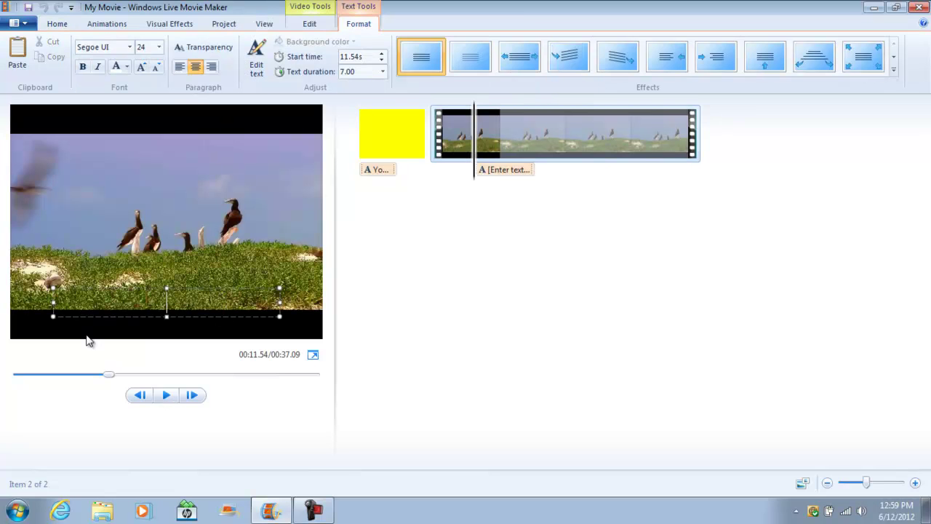
type("Stupidbir")
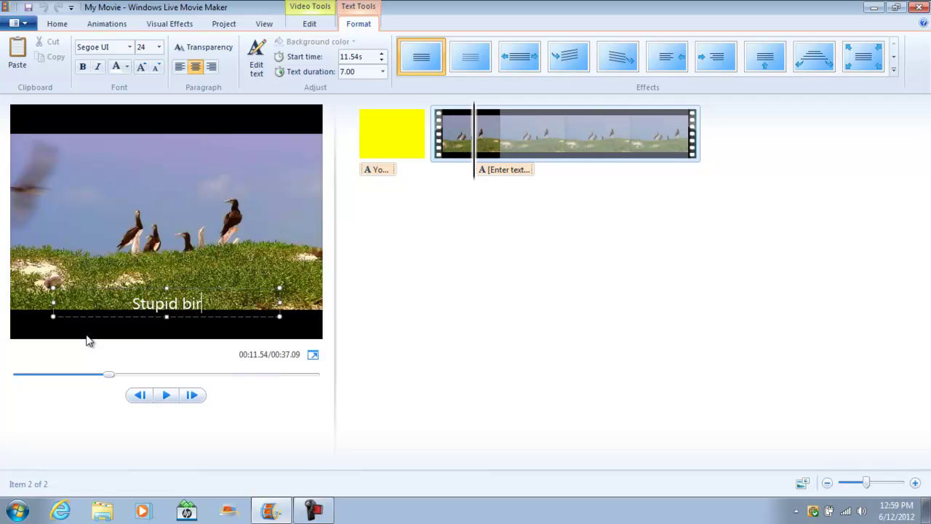
key("BackSpace")
key("BackSpace")
key("BackSpace")
type("Birds")
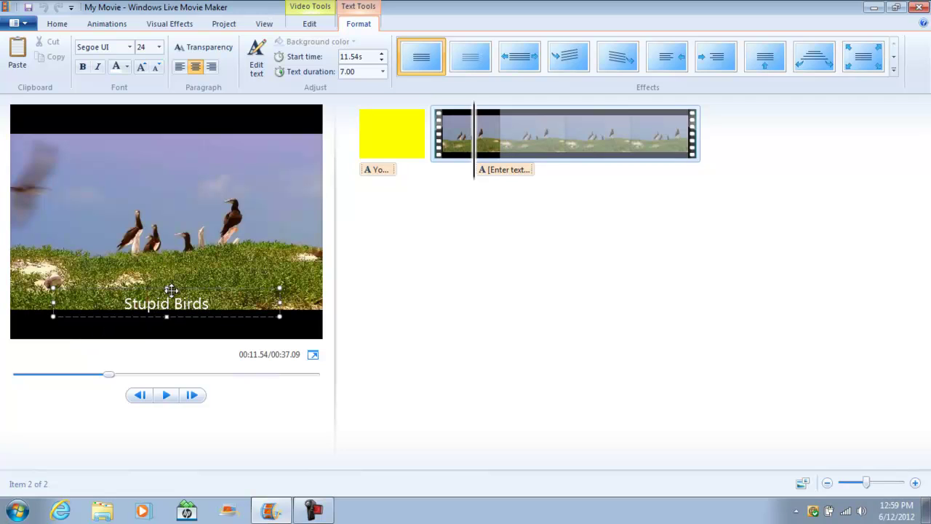
left_click_drag(211, 309, 68, 293)
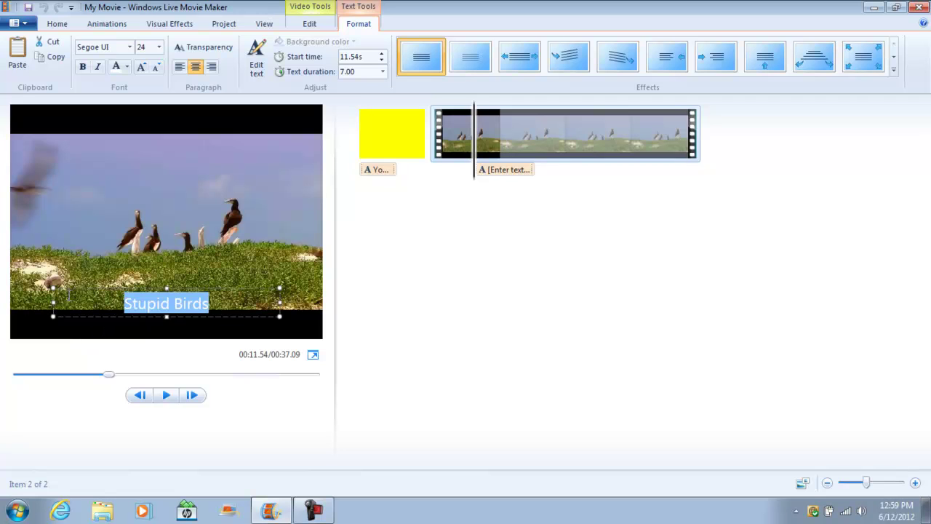
left_click(129, 68)
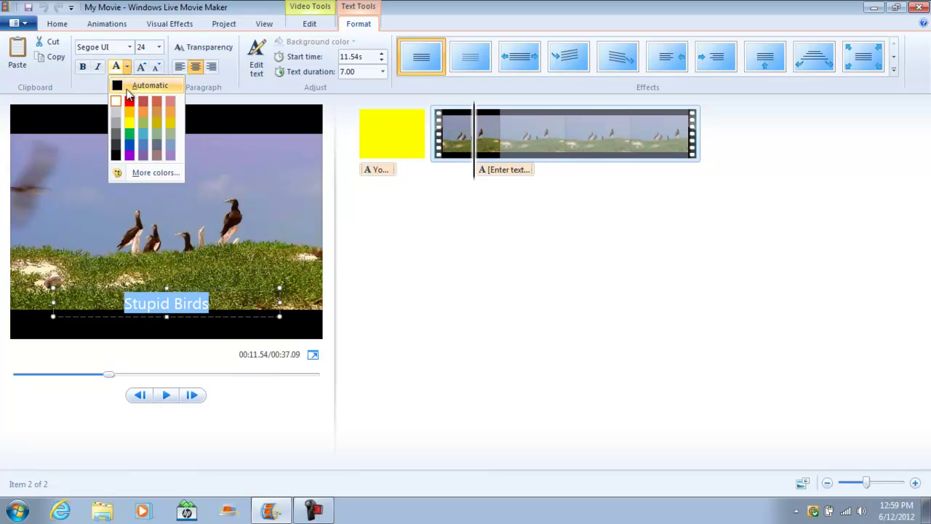
Make the Stupid Birds caption text red and preview it.
left_click(128, 101)
left_click(481, 291)
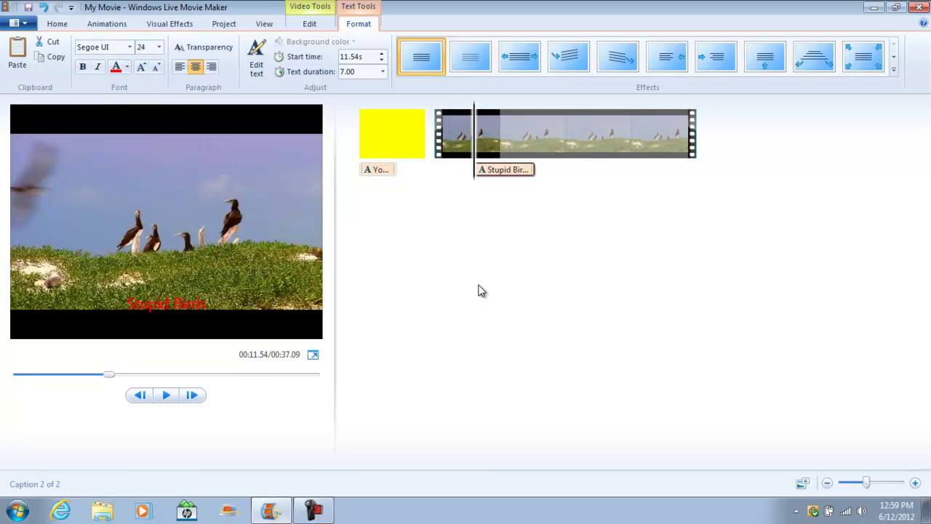
left_click(172, 399)
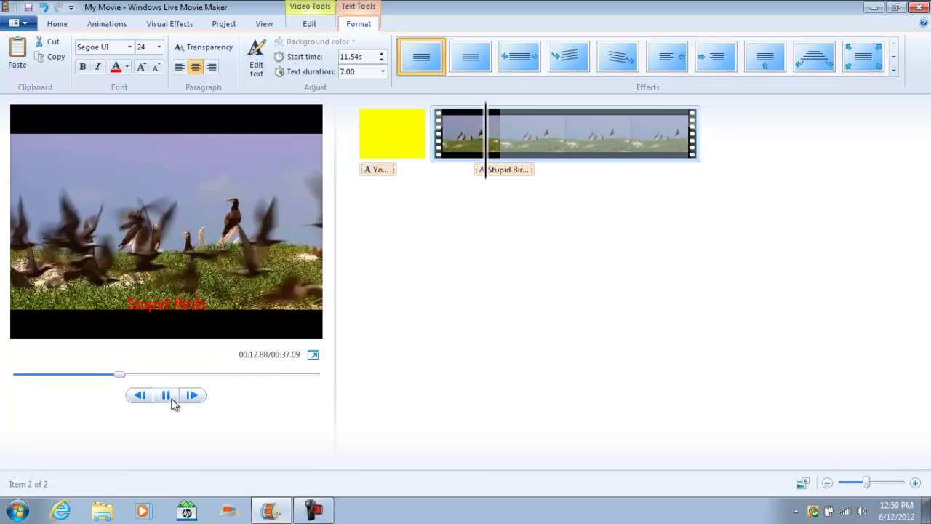
left_click(173, 401)
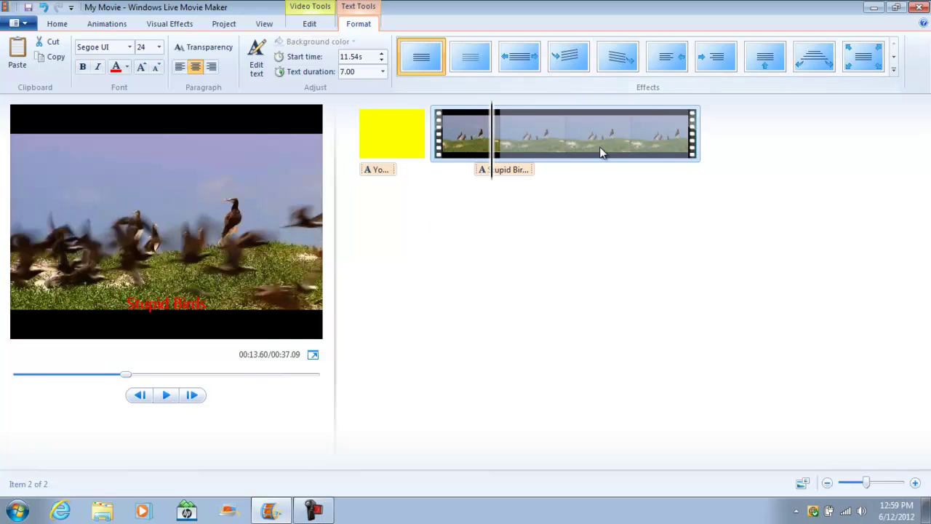
Delete the yellow Youtube title clip and the caption from the movie.
left_click(400, 163)
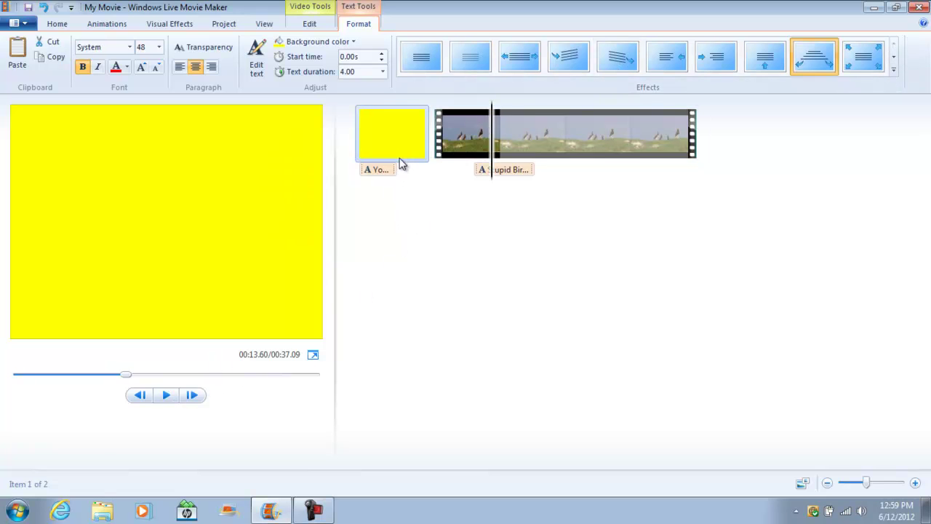
key("Delete")
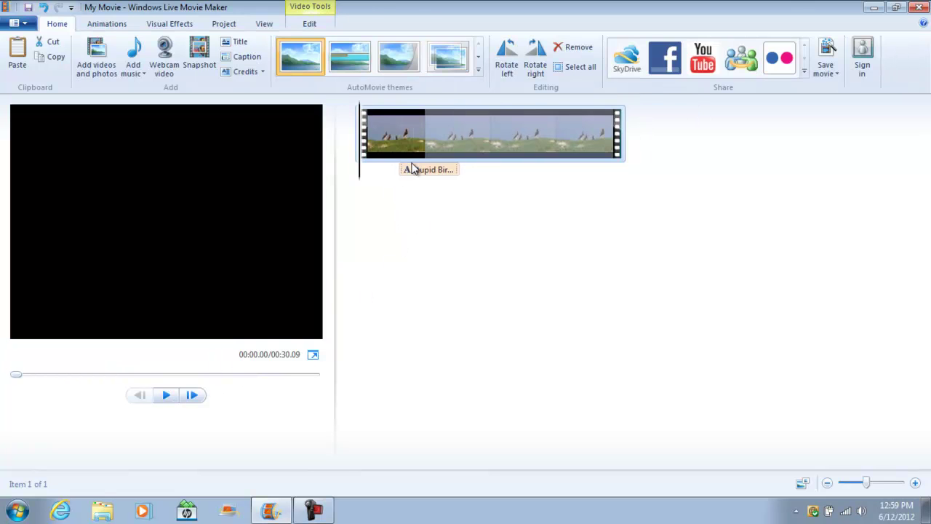
left_click(413, 169)
key("Delete")
left_click(187, 30)
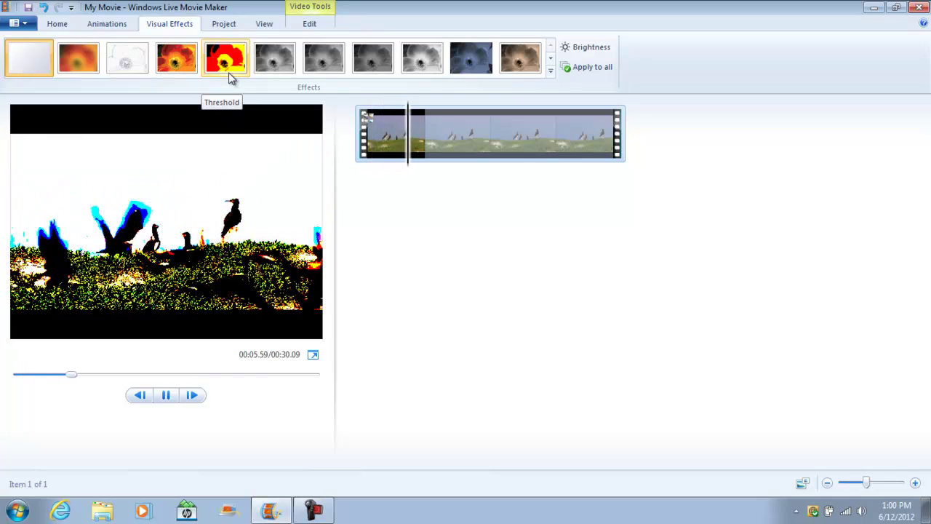
Raise the Wildlife clip's brightness with the Brightness slider while previewing.
left_click(551, 60)
left_click(580, 49)
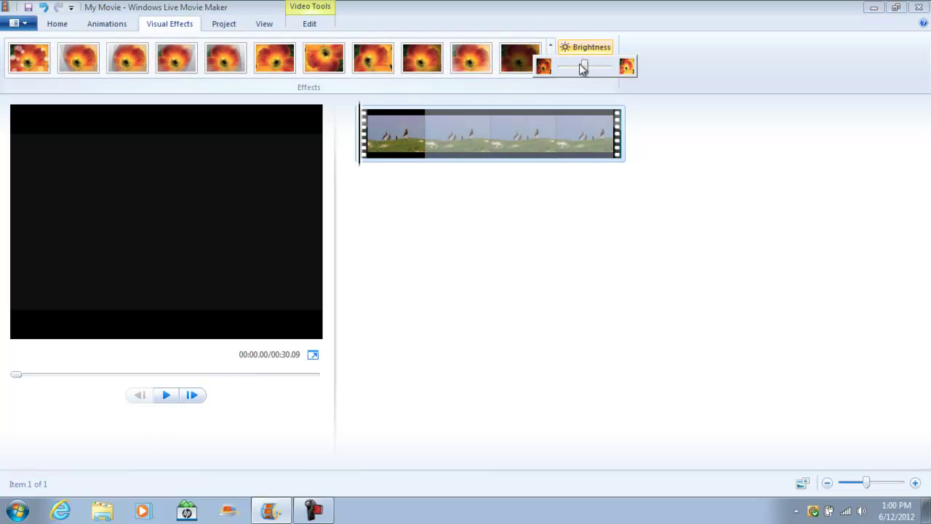
left_click(167, 395)
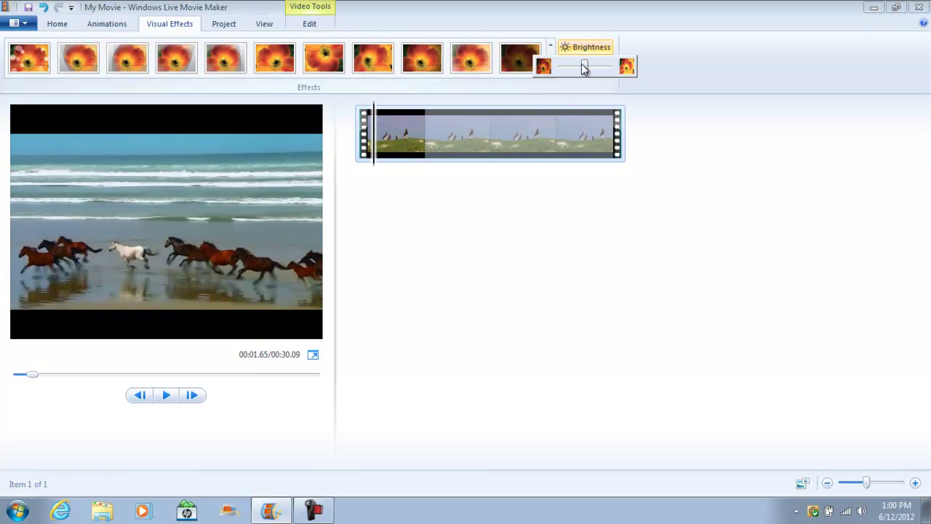
mouse_move(585, 67)
left_mouse_down()
mouse_move(553, 68)
mouse_move(613, 66)
mouse_move(578, 75)
mouse_move(588, 74)
left_mouse_up()
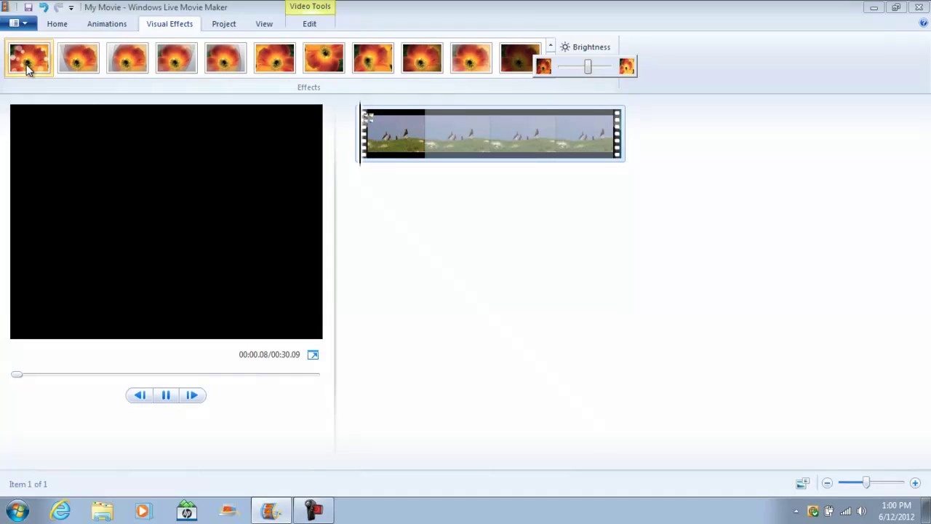
Try the first effect in the new row and a colour-tint effect, previewing each.
left_click(26, 64)
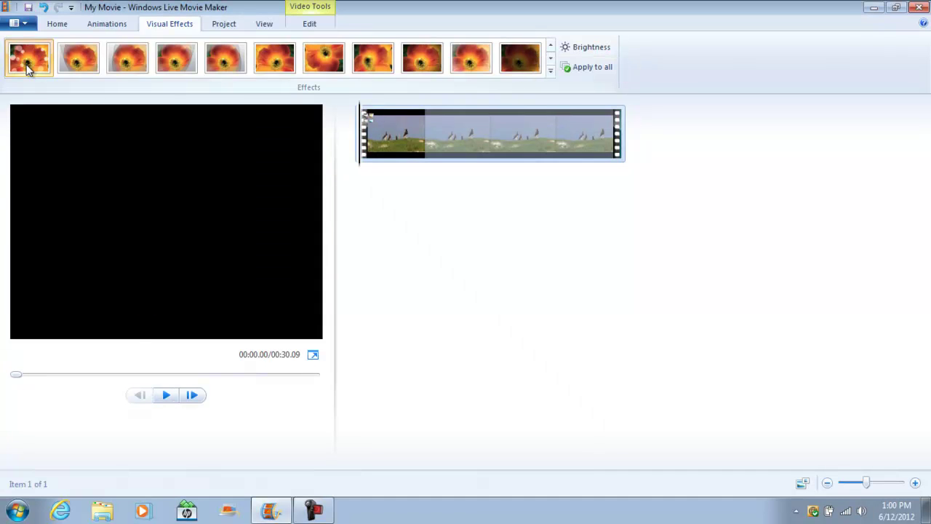
left_click(169, 396)
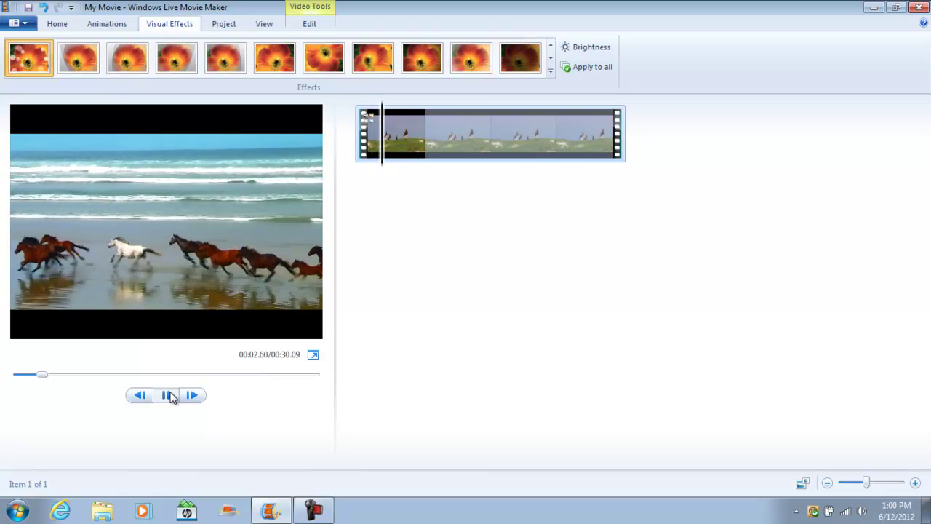
left_click(170, 397)
left_click(550, 59)
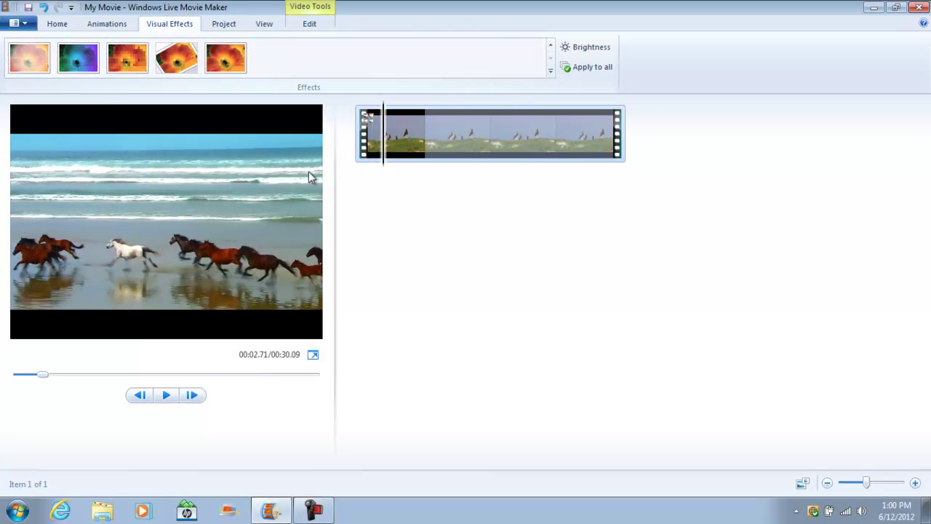
left_click(91, 64)
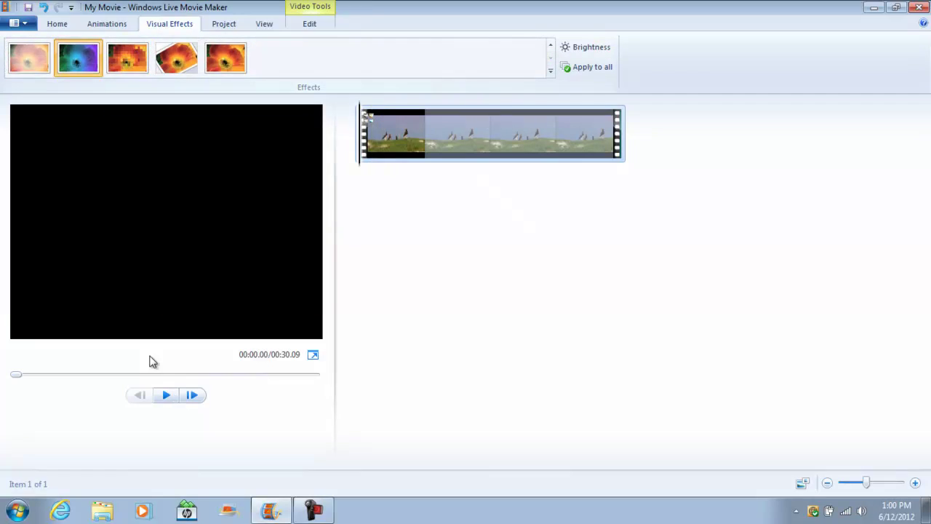
left_click(167, 400)
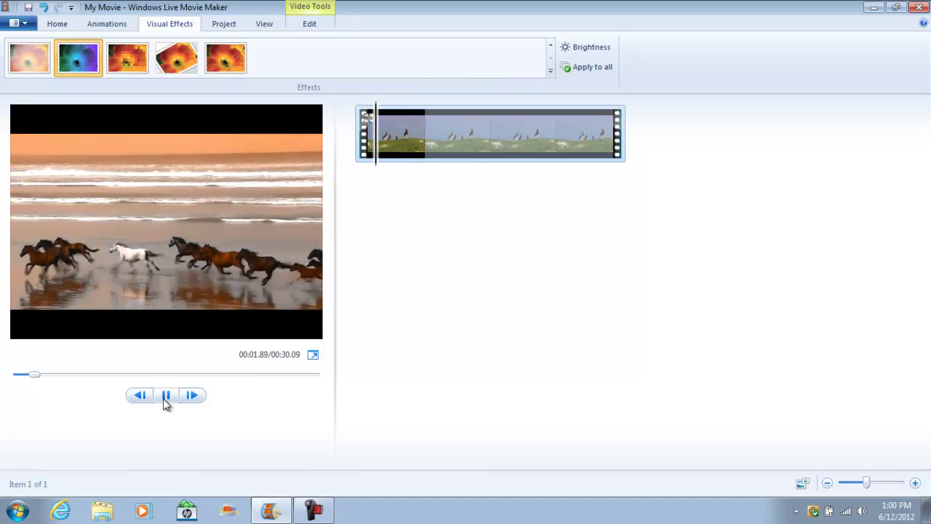
Apply the rotating visual effect to the Wildlife clip and preview it.
left_click(176, 58)
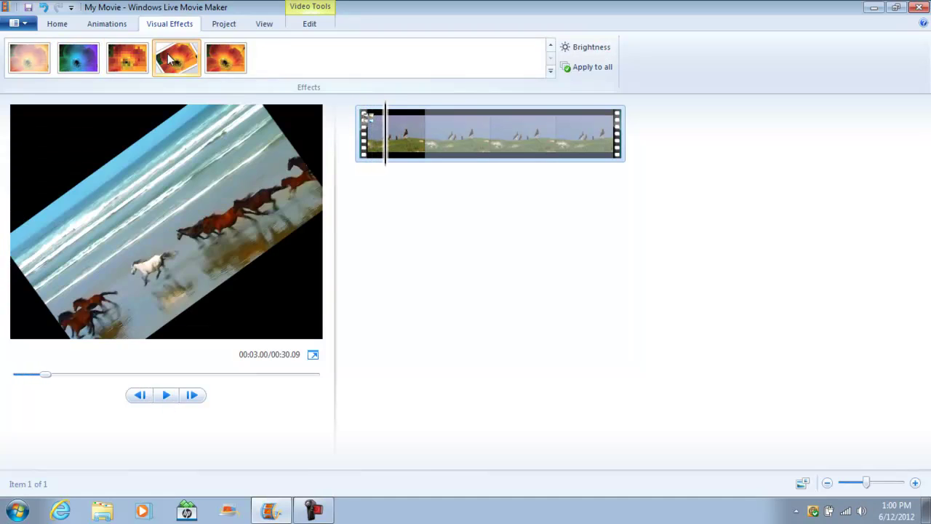
left_click(167, 398)
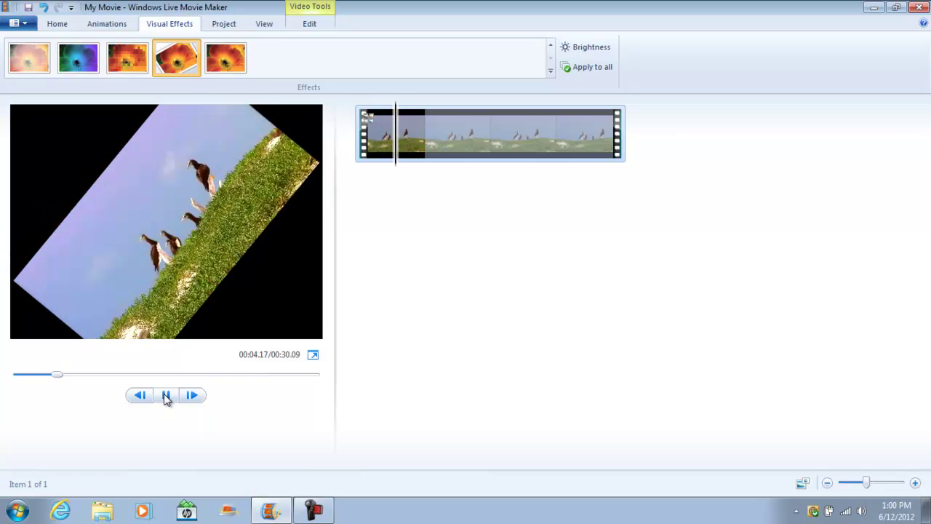
left_click(166, 396)
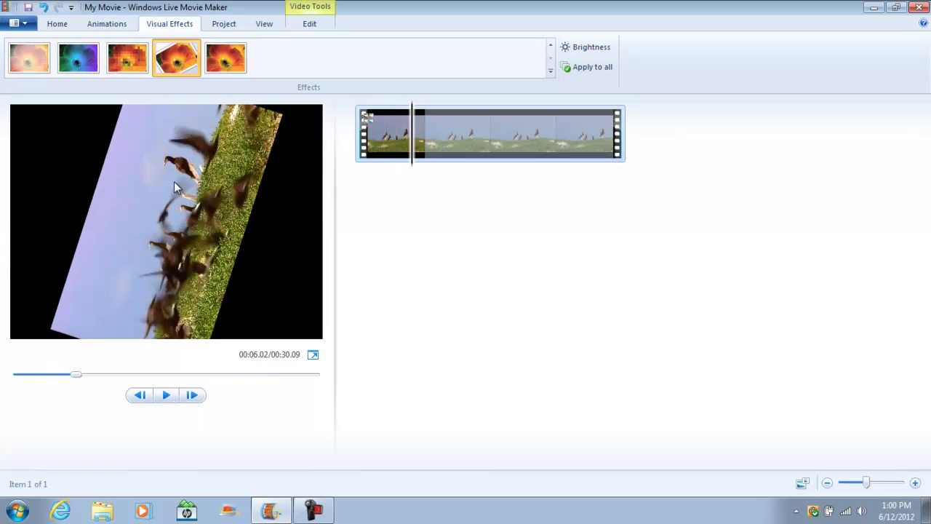
left_click(122, 26)
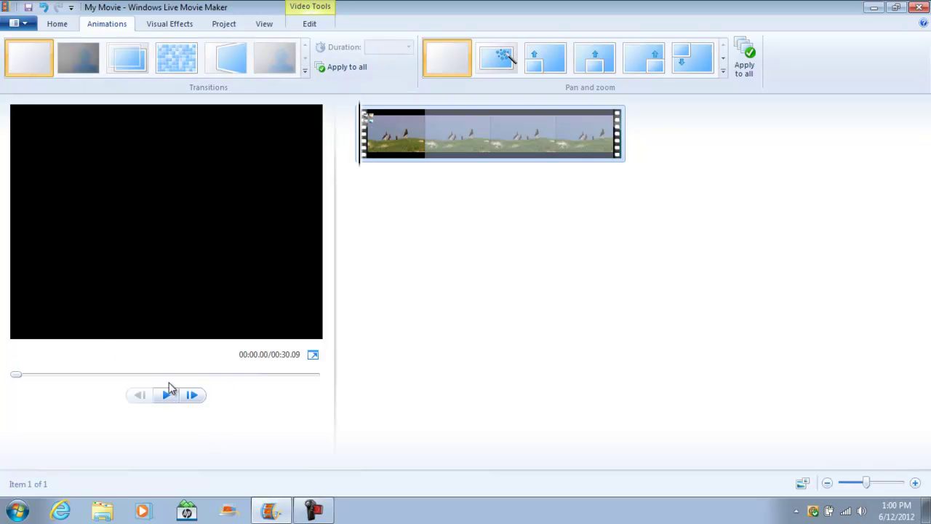
Add the 1.50-second Reveals transition to the clip's start and preview it.
left_click(174, 400)
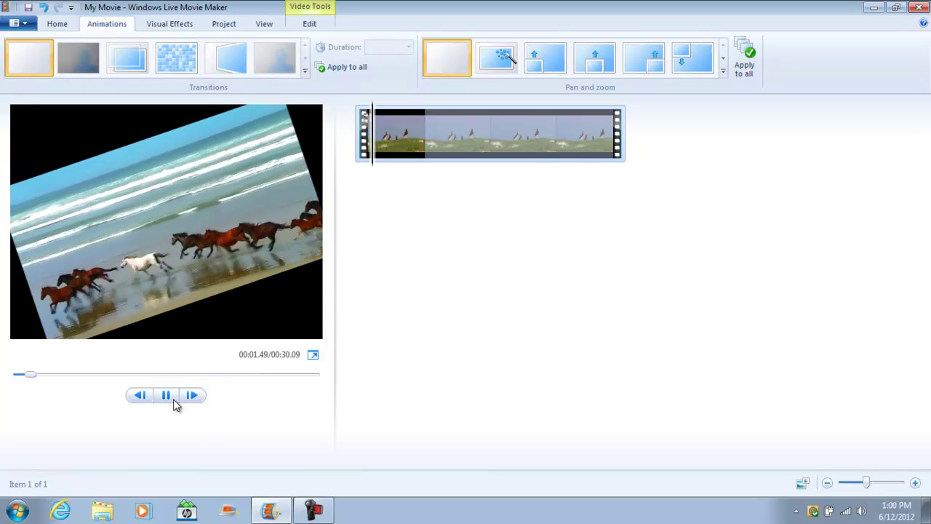
left_click(174, 400)
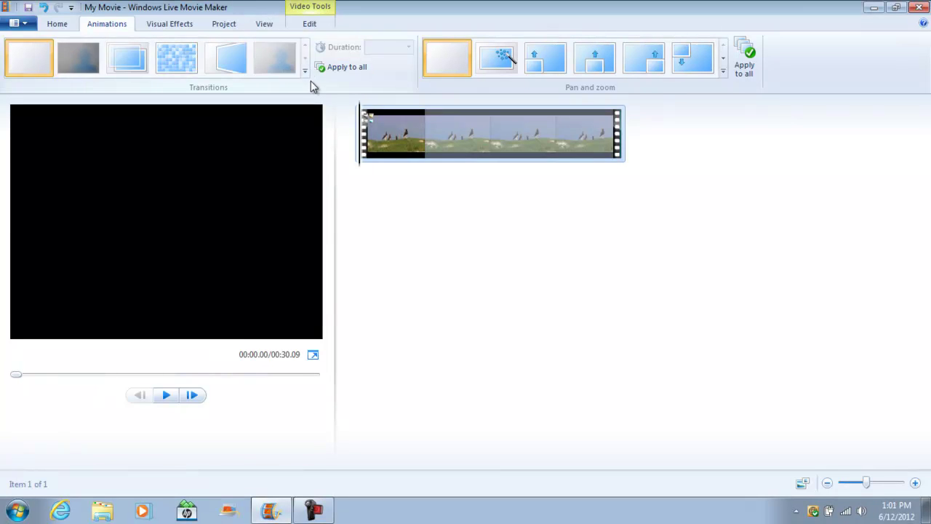
left_click(305, 71)
left_click_drag(306, 88, 307, 129)
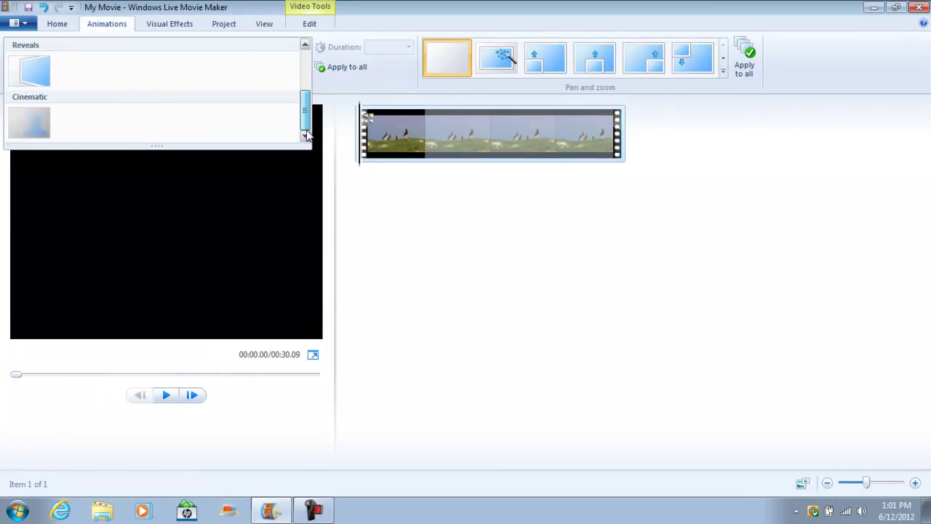
scroll(305, 123, "up", 2)
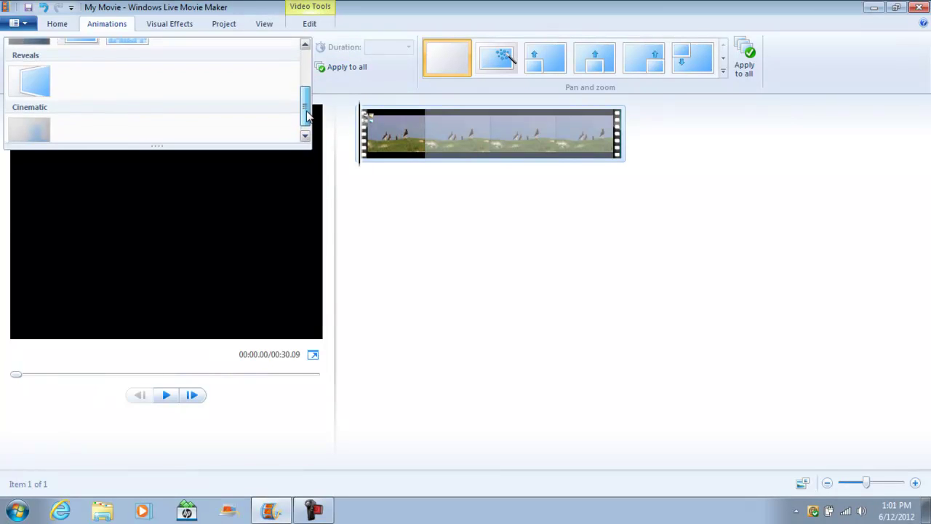
left_click(33, 86)
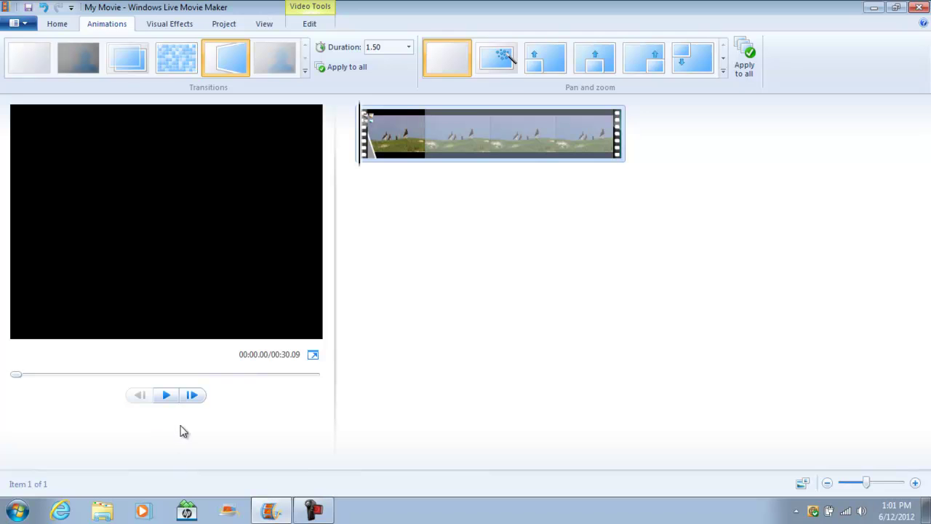
left_click(167, 395)
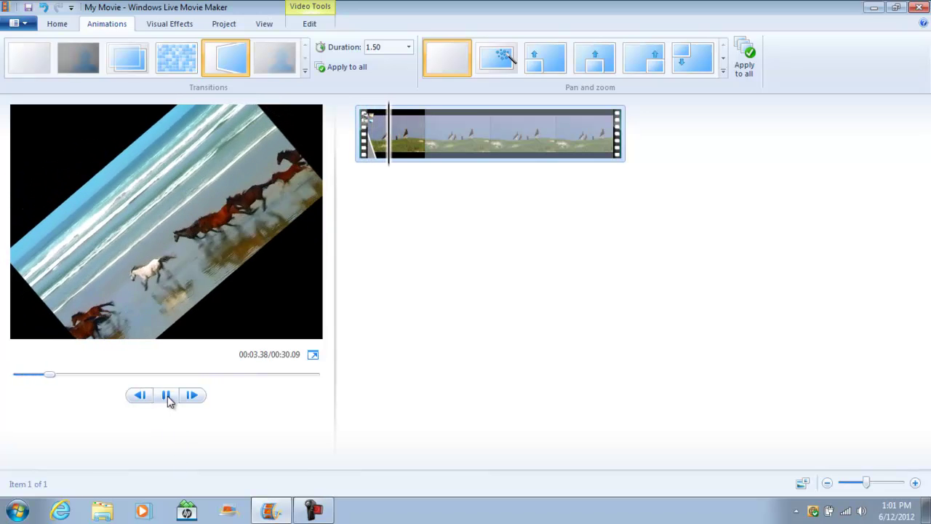
left_click(168, 396)
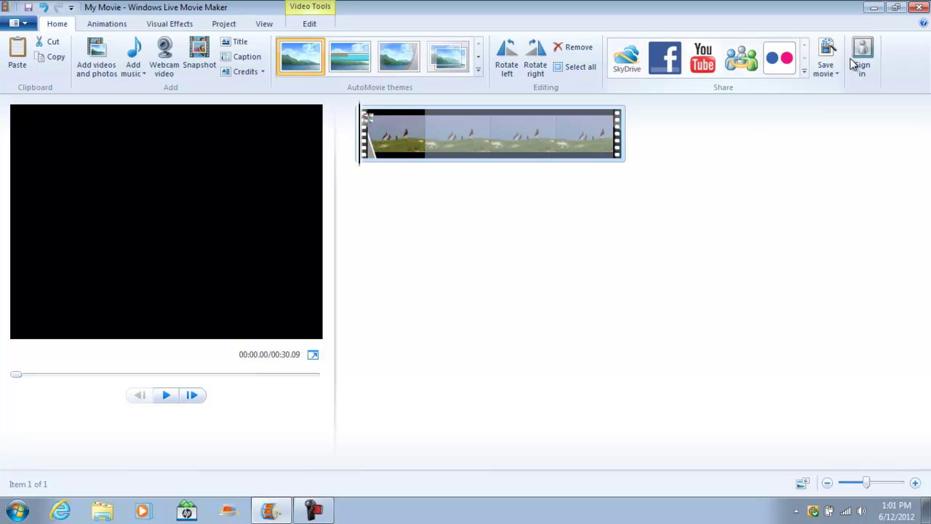
left_click(703, 58)
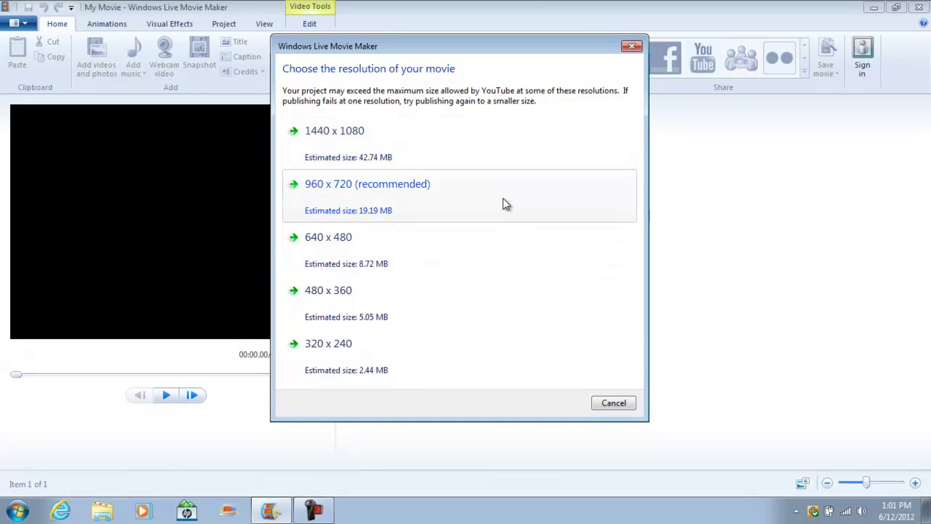
left_click(632, 46)
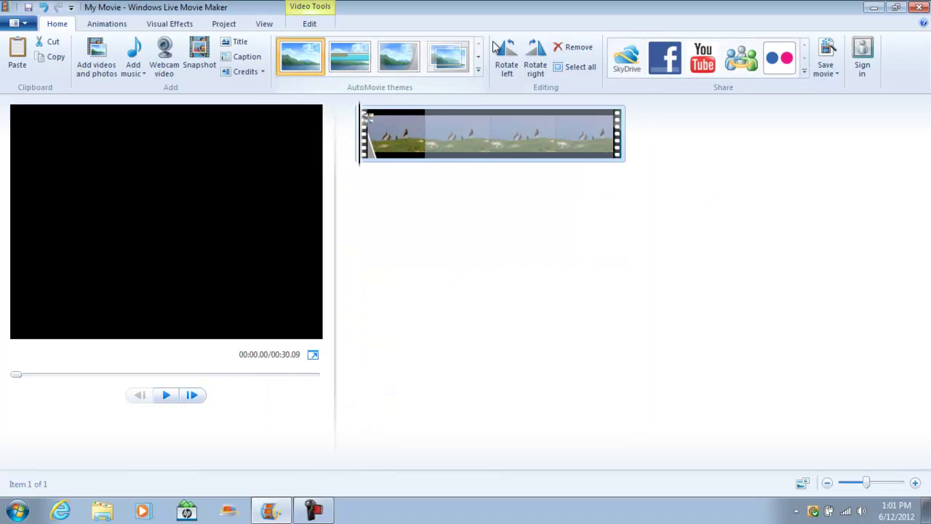